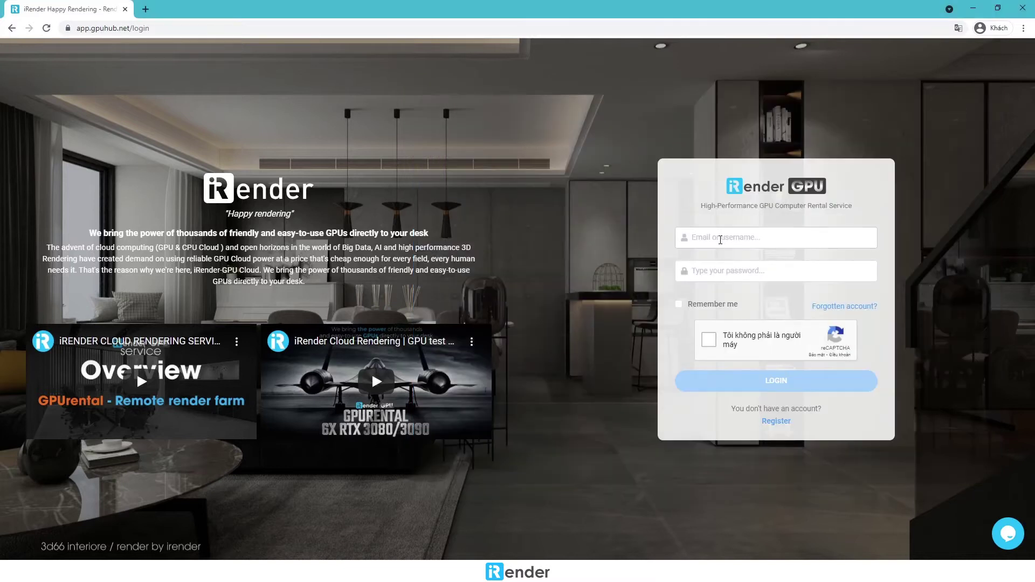
Enter the iRender account username and password
text(hoang)
key(Tab)
text(•••••••••)
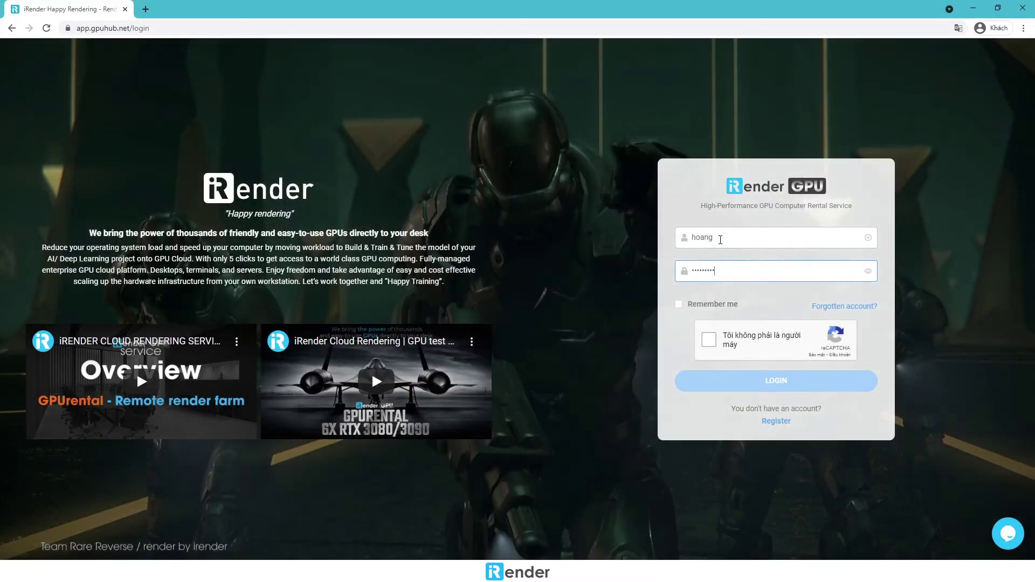
Pass the reCAPTCHA traffic-light check and log in to the dashboard
click(709, 339)
click(613, 329)
click(614, 384)
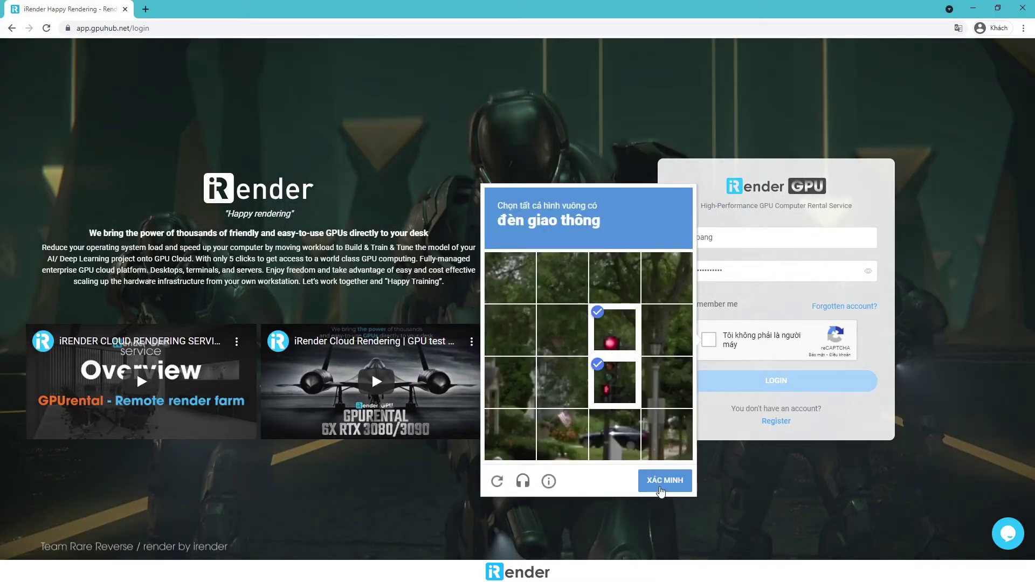
click(665, 480)
click(726, 384)
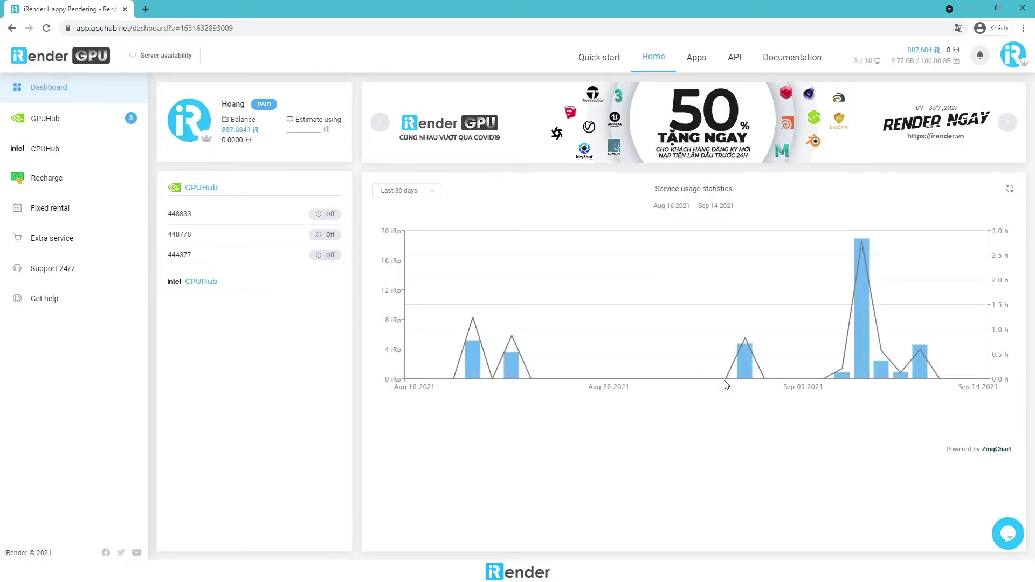
Switch from CPUHub to GPUHub to list the three RTX 3090 Windows servers
click(104, 148)
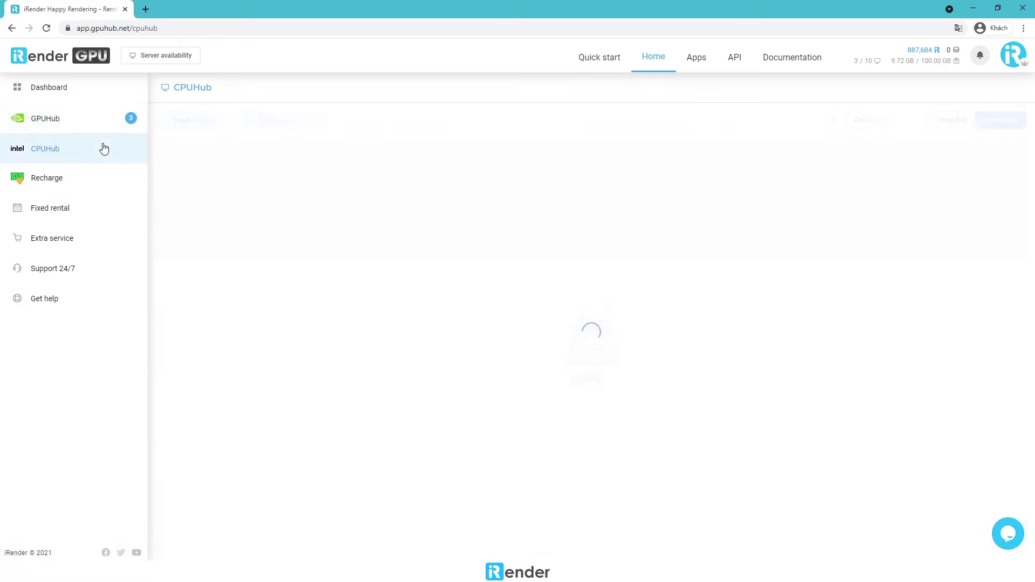
click(99, 127)
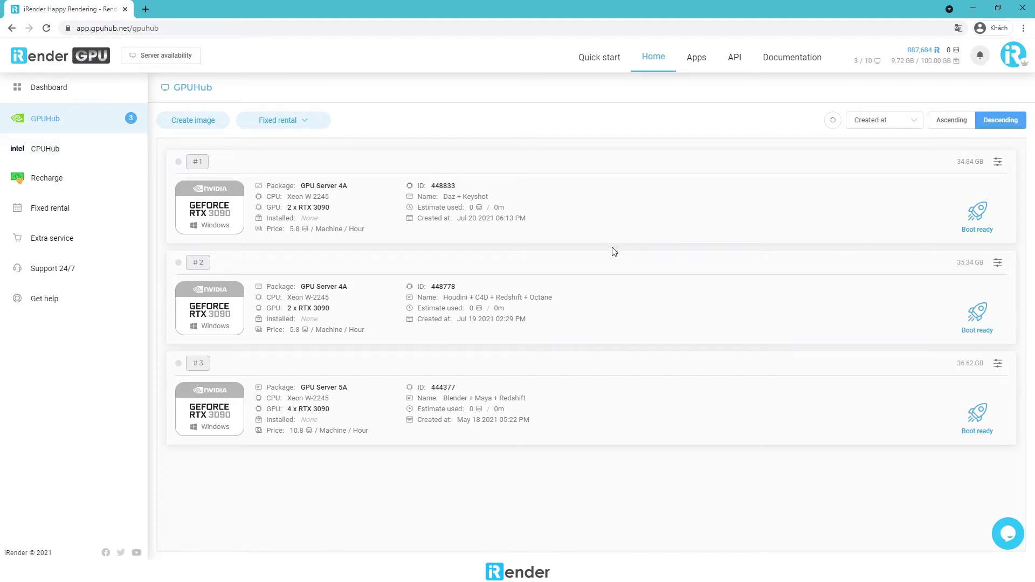
click(190, 119)
click(630, 169)
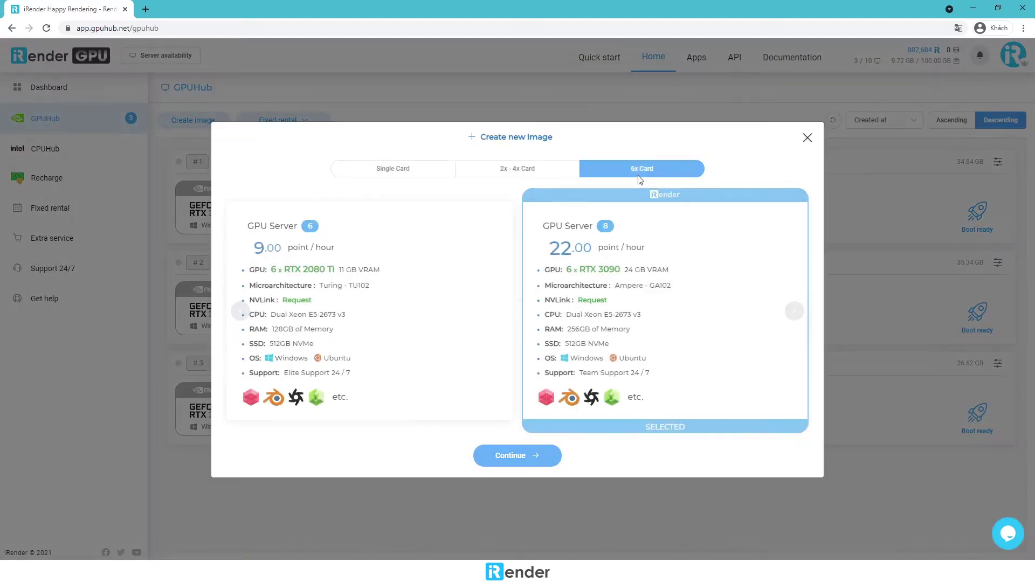
click(542, 169)
click(393, 171)
click(457, 172)
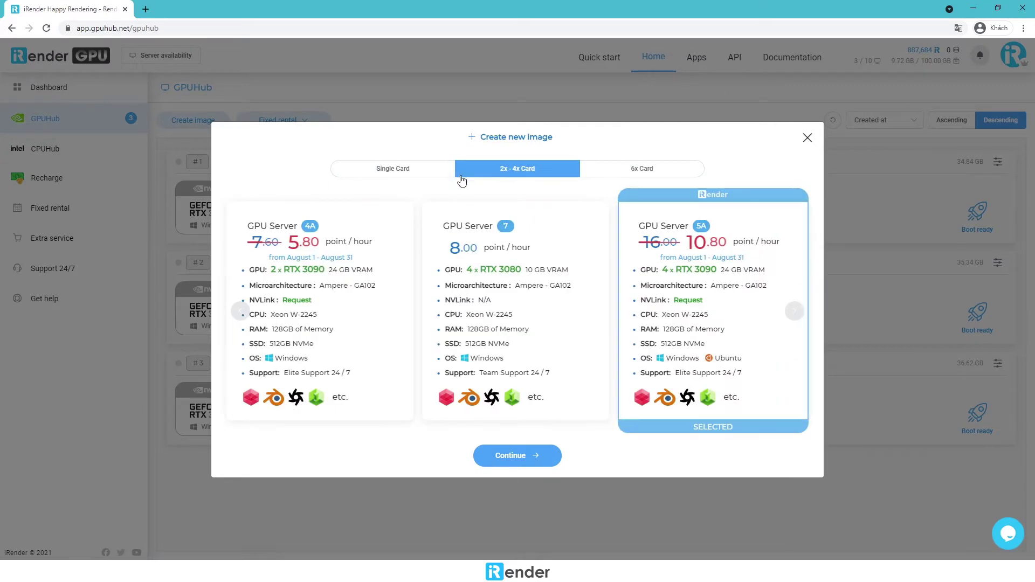
click(808, 138)
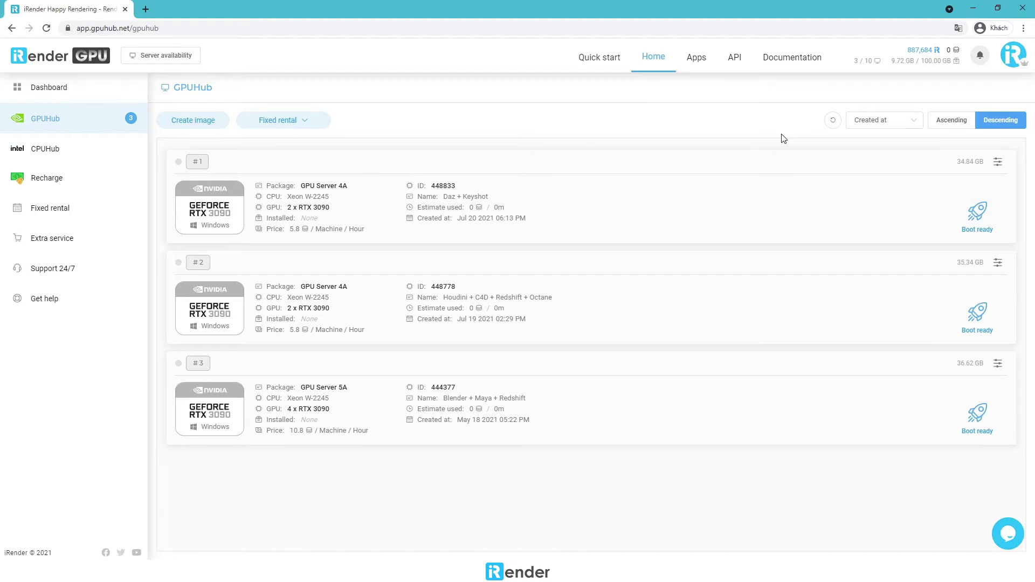
Glance at the Apps page, return Home, and launch the GpuHub Sync desktop app
click(696, 60)
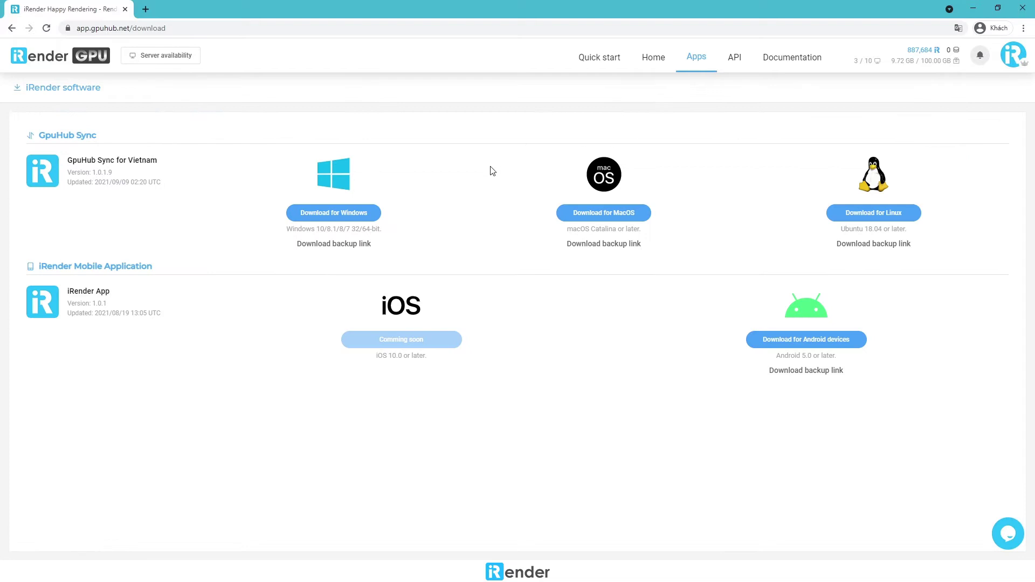
click(660, 59)
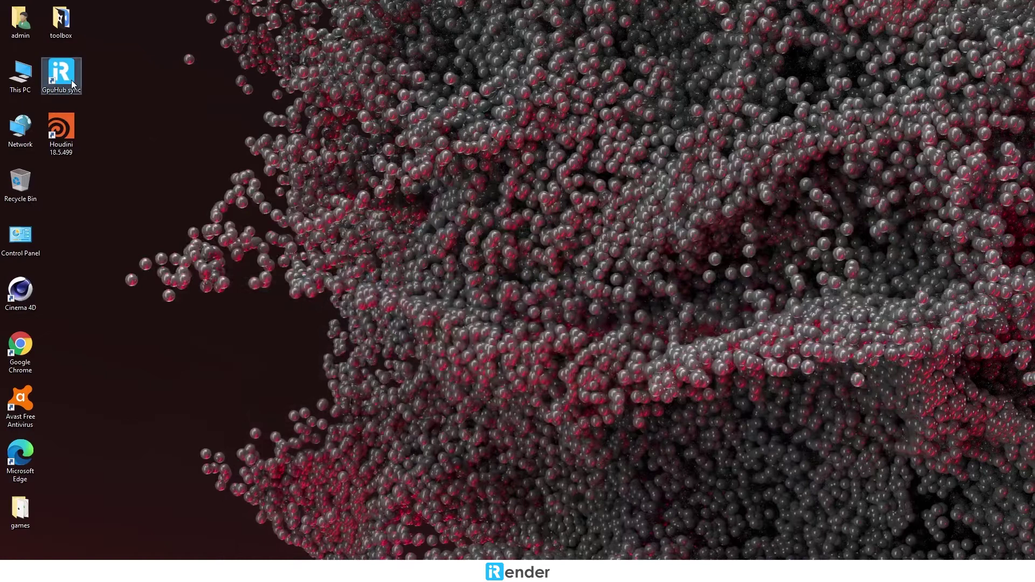
double_click(70, 81)
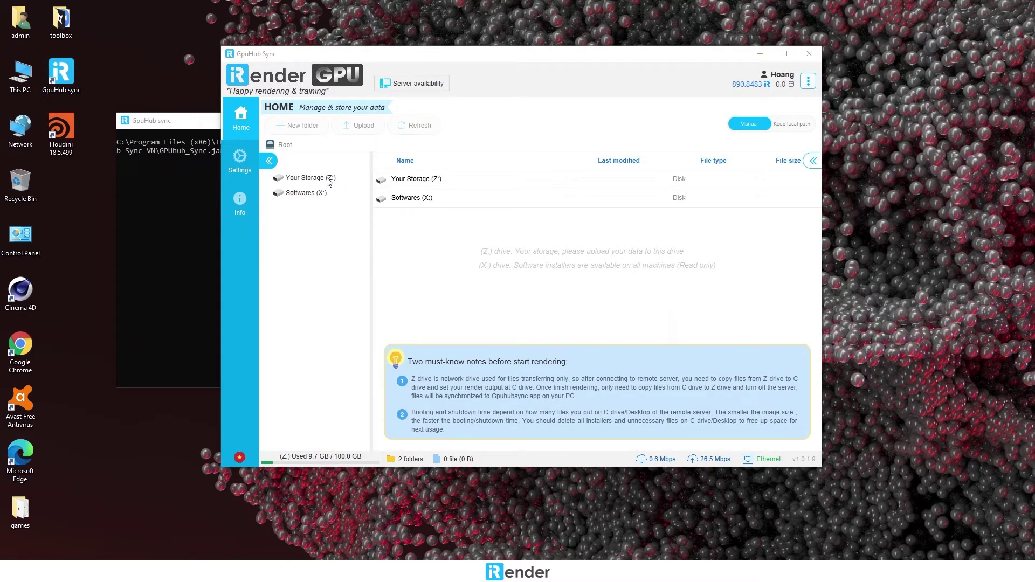
Browse Your Storage (Z:) and open the empty Houdini Octane folder
click(329, 180)
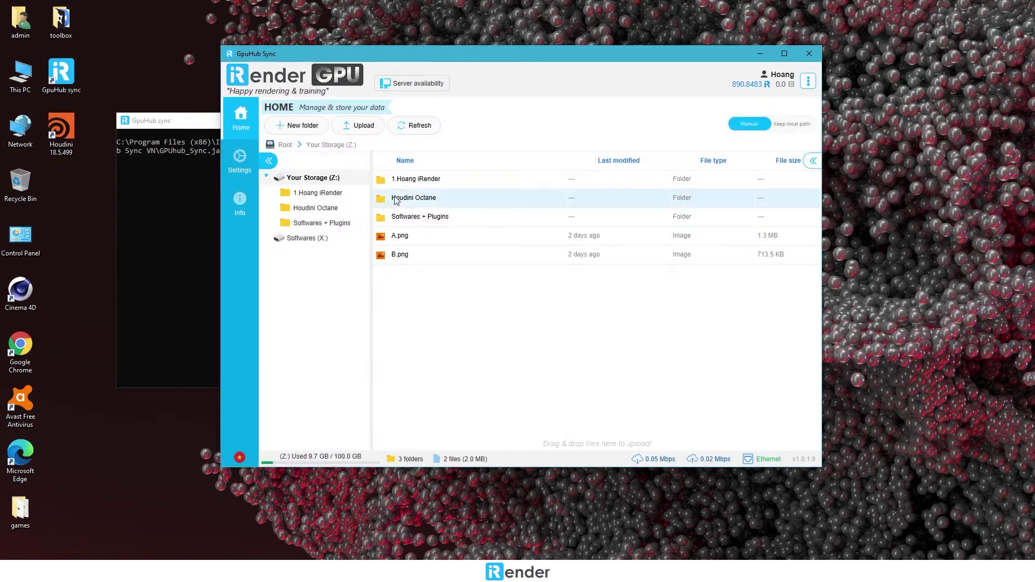
double_click(395, 198)
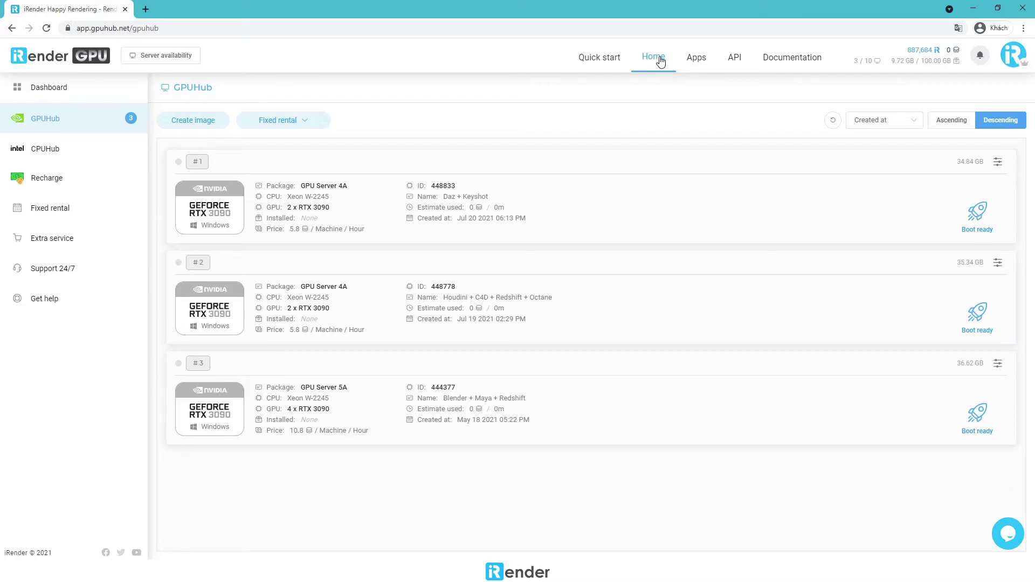
Boot server #1 (Daz + Keyshot) and download its remote desktop file
click(977, 215)
click(616, 425)
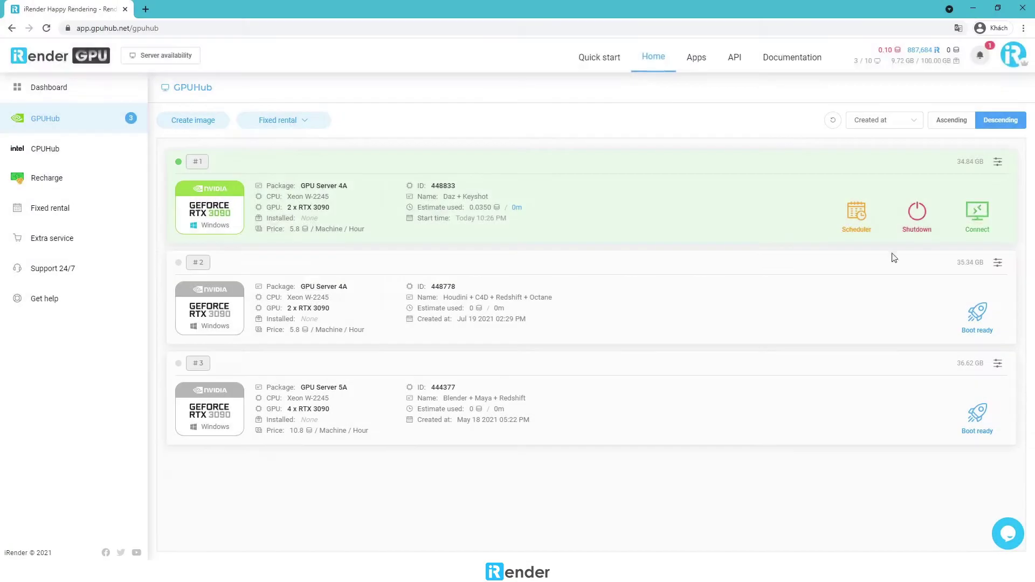
click(977, 213)
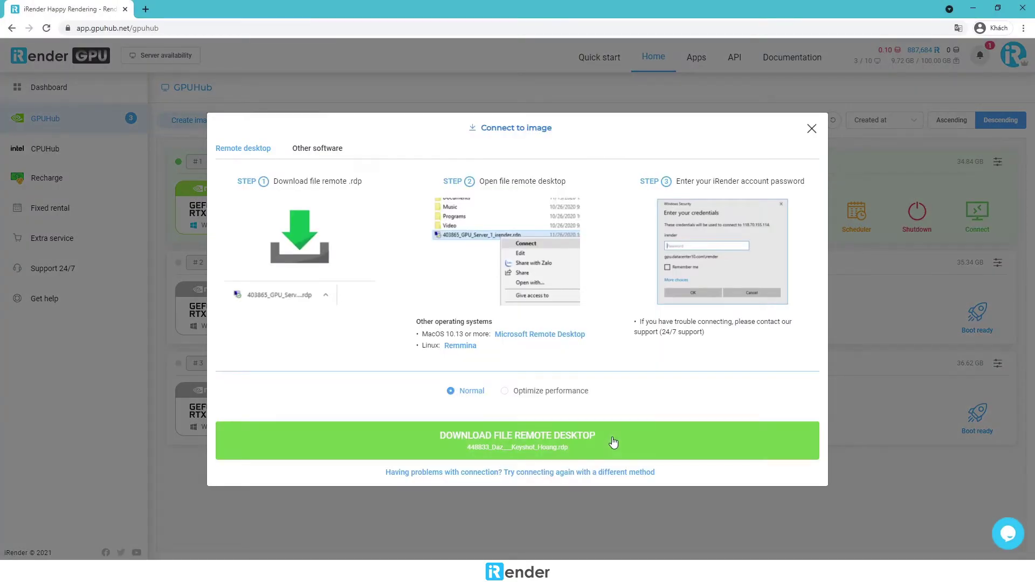
click(612, 440)
Open the .rdp file, enter the server password, and accept the certificate warning
click(80, 547)
click(582, 341)
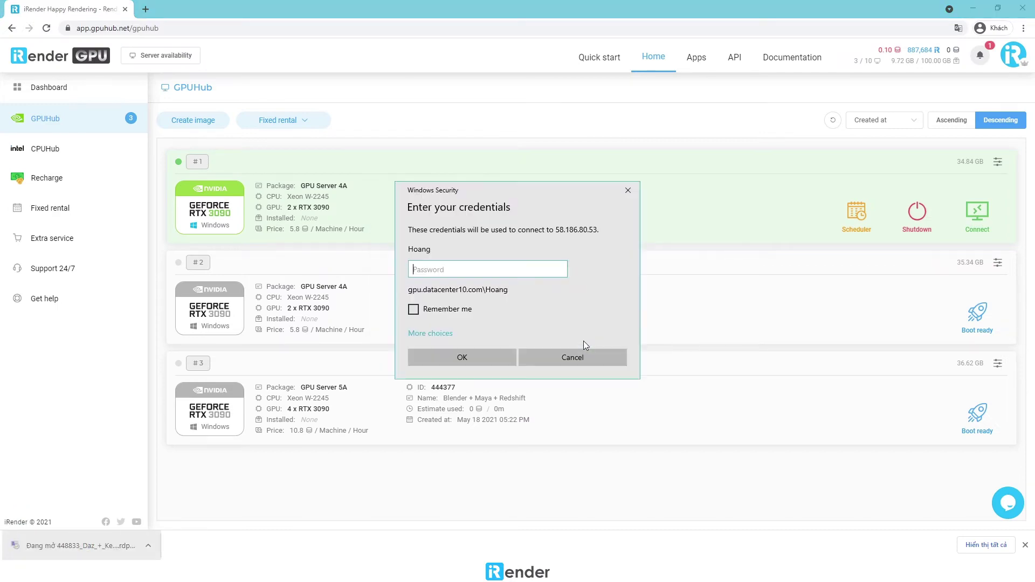
text(*********)
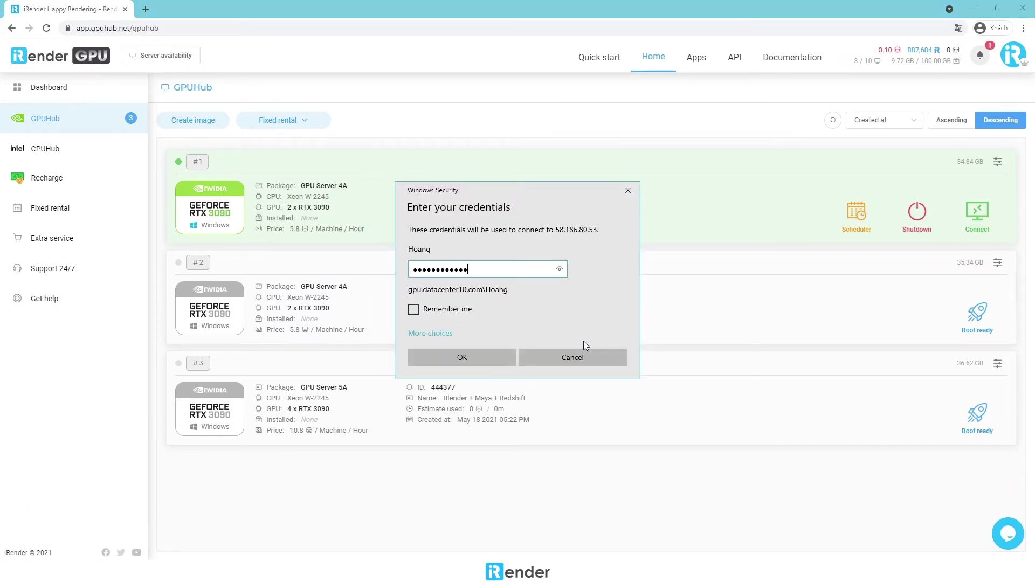
click(467, 357)
click(551, 372)
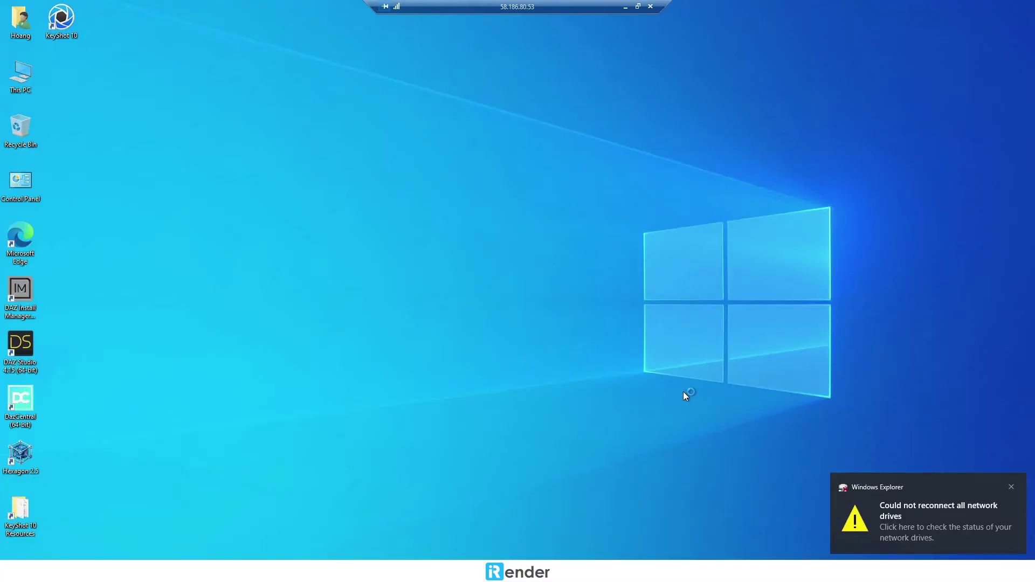
Open This PC on the server and review the contents of the Storage (Z:) drive
click(1011, 487)
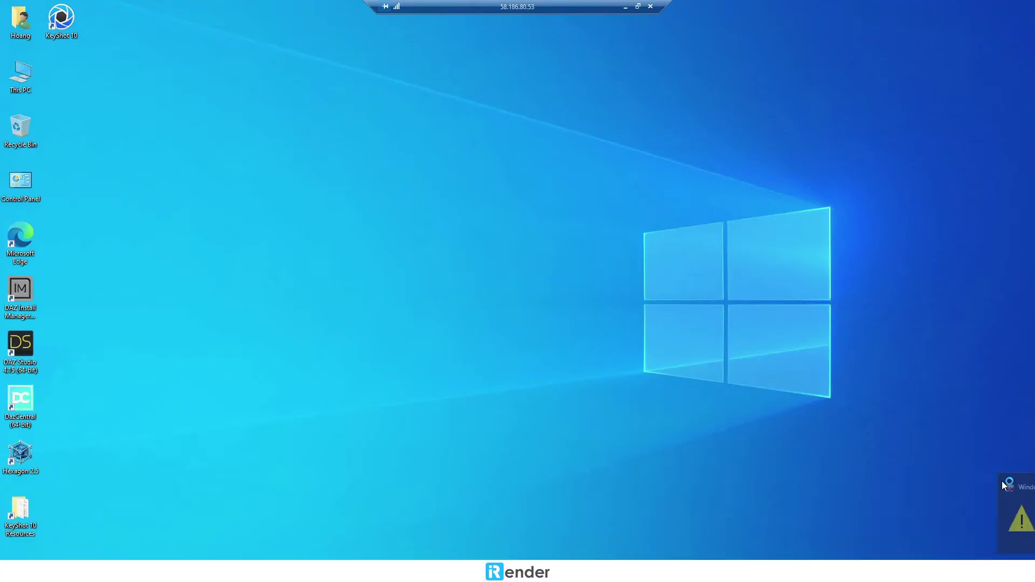
double_click(24, 87)
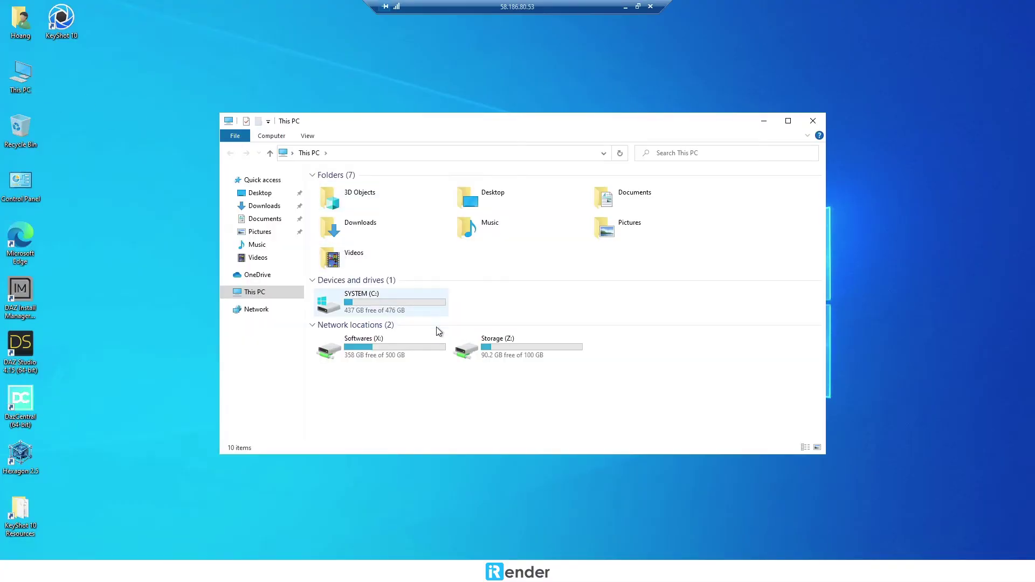
double_click(478, 349)
key(Down)
key(shift+End)
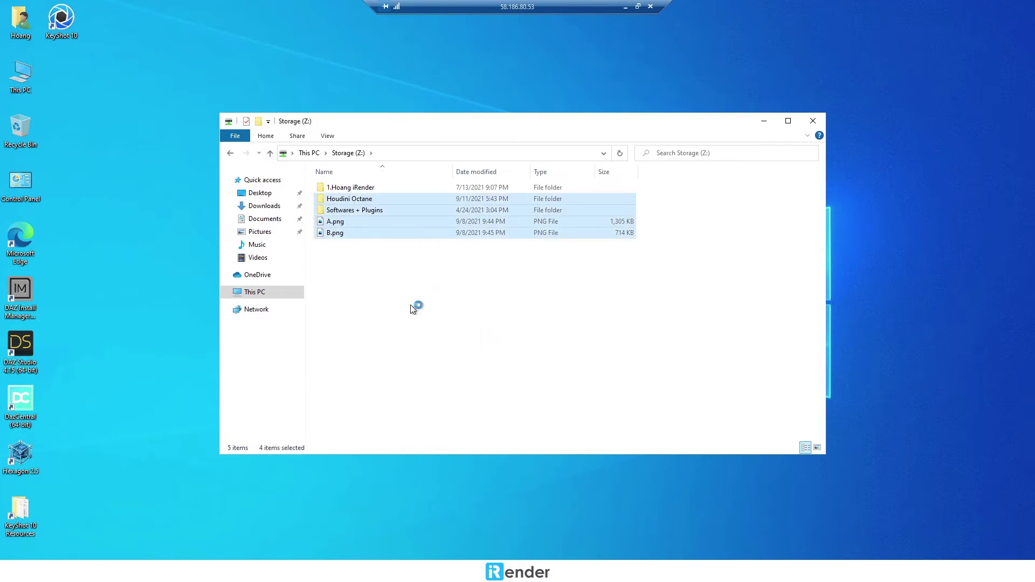
click(354, 254)
key(alt+Up)
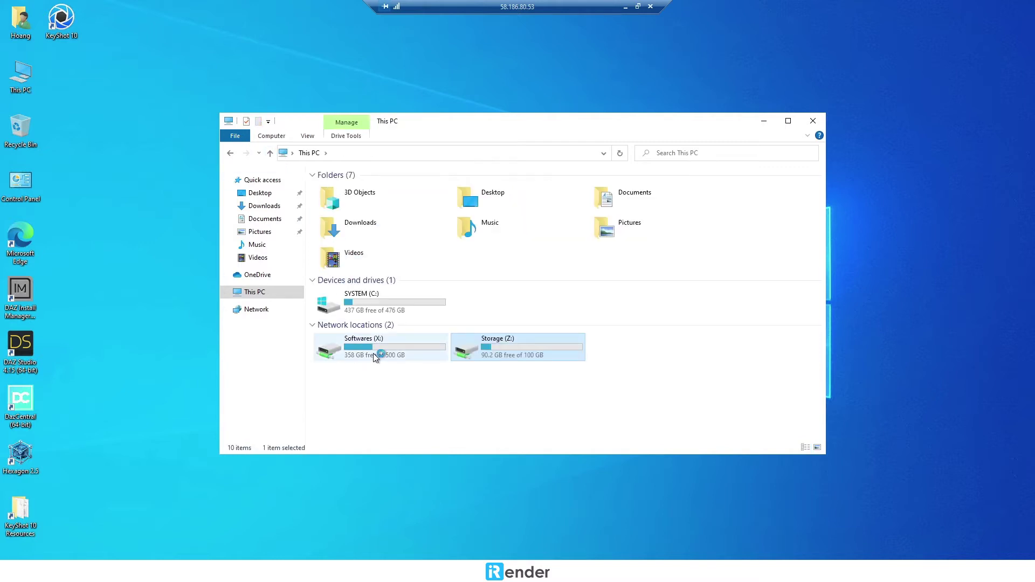
Inspect the Softwares (X:) drive, then close File Explorer
double_click(373, 353)
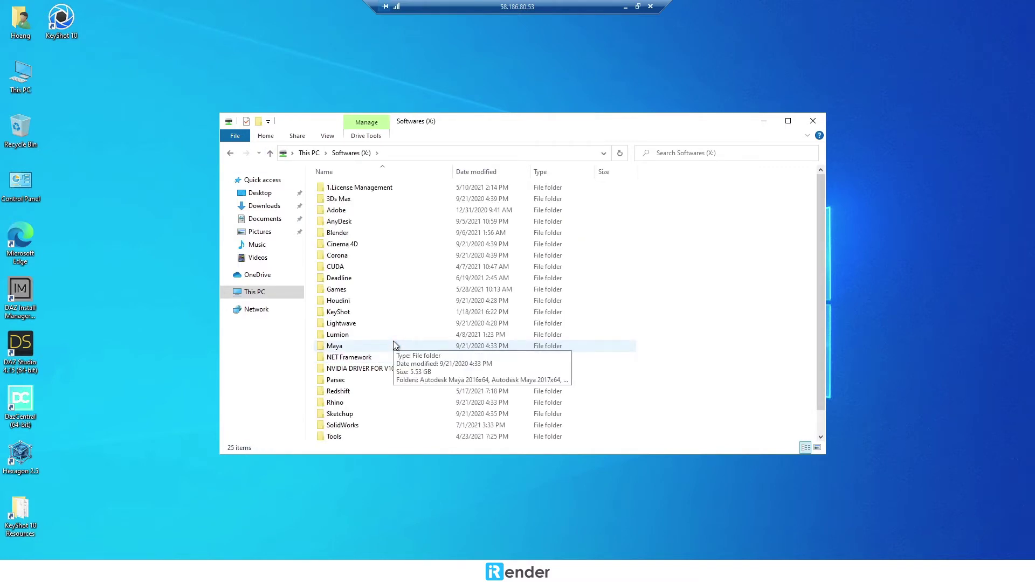
click(270, 153)
click(813, 121)
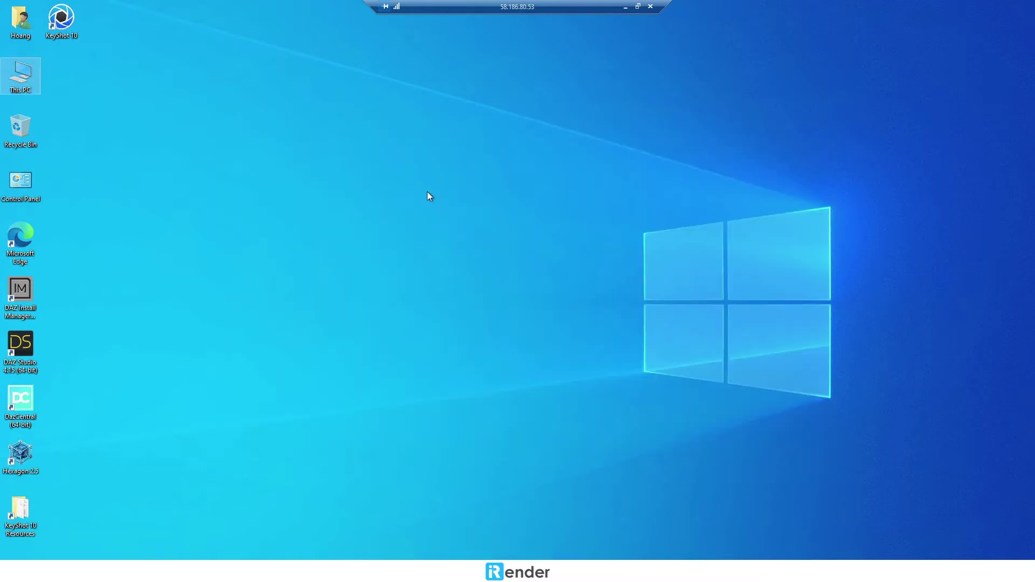
Launch DAZ Studio, dismiss the configuration error, and connect the DAZ 3D account
double_click(27, 354)
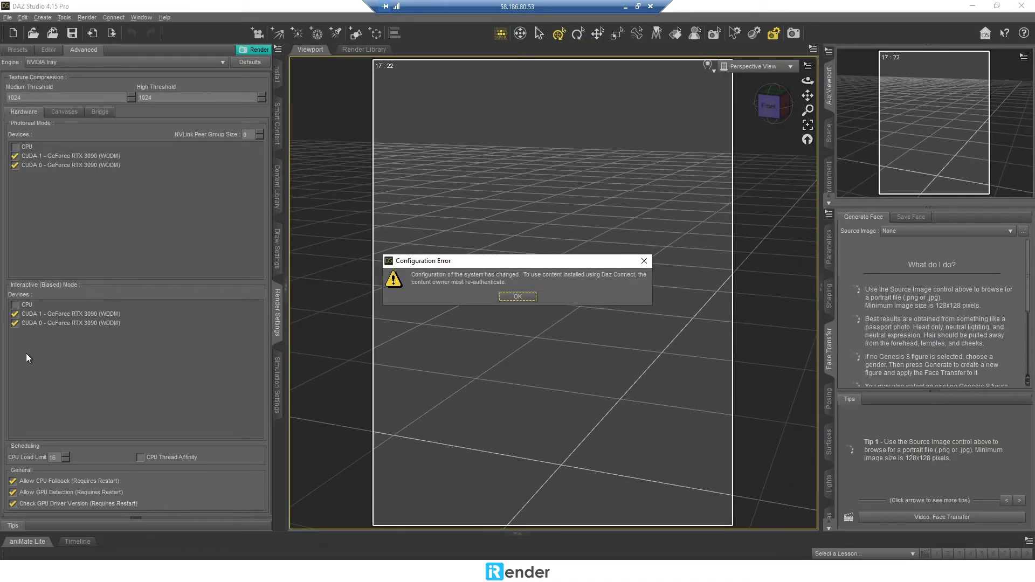
key(Return)
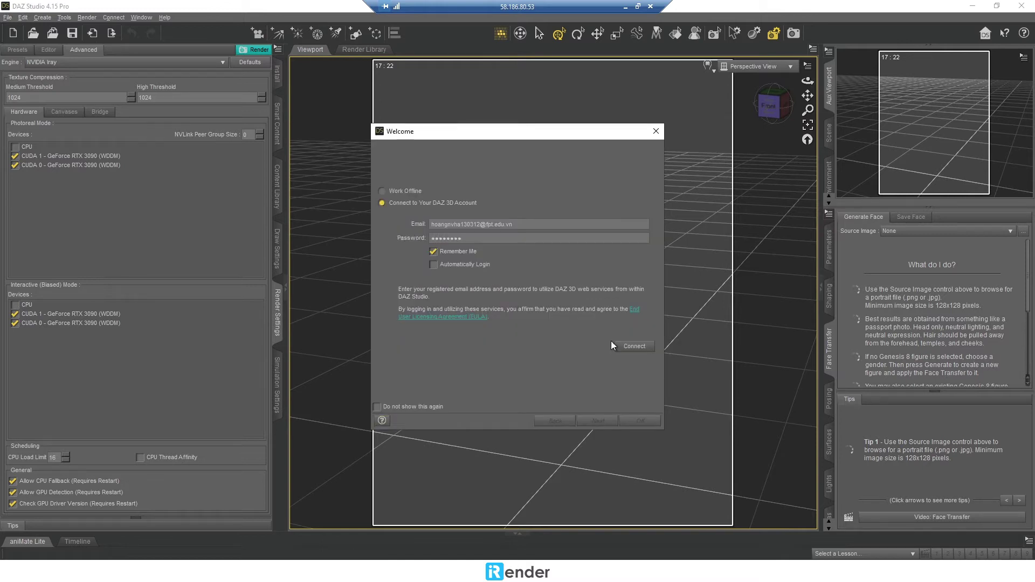
click(620, 343)
click(598, 421)
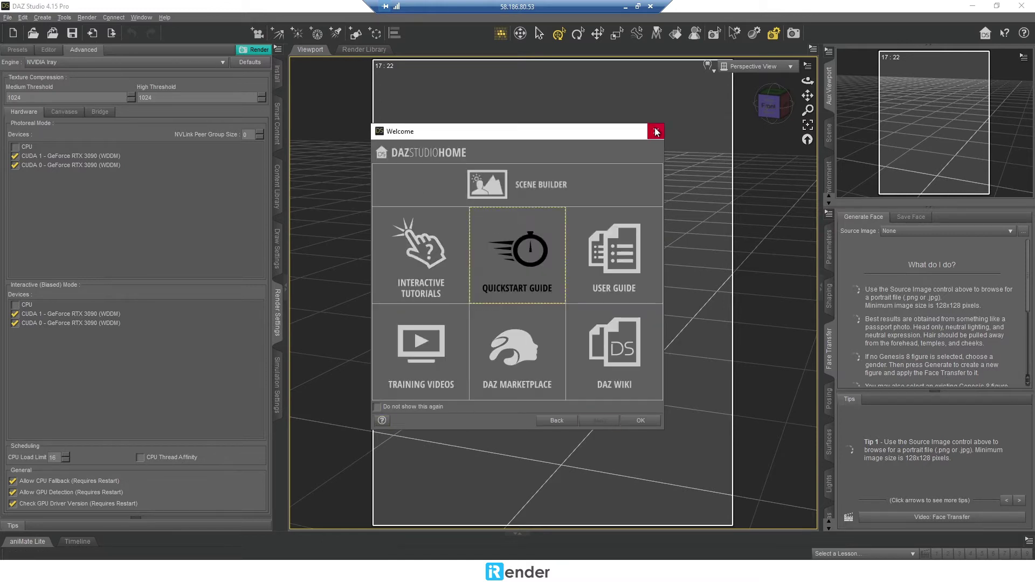
click(656, 131)
Show Smart Content's Ready to Render scenes and pick Dragon Slayer
click(275, 136)
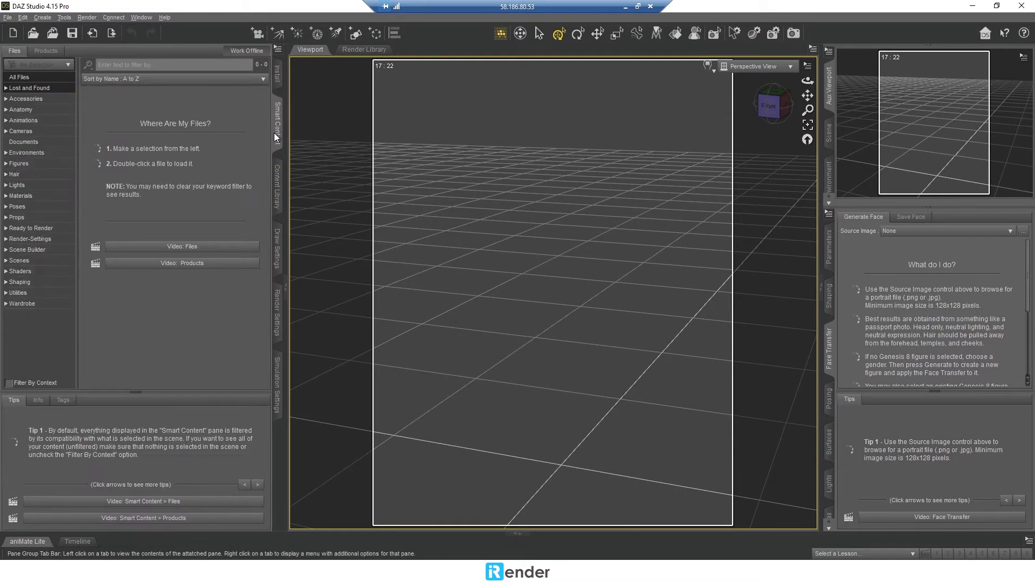
click(39, 228)
click(196, 201)
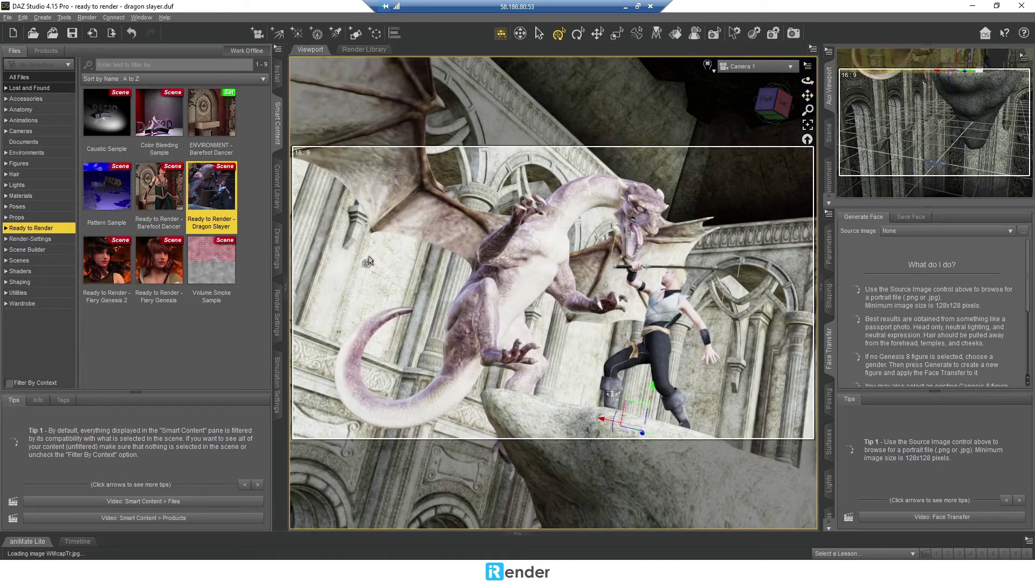
Start the Dragon Slayer Iray render and confirm in the log that both RTX 3090 GPUs are enabled
click(280, 300)
click(248, 50)
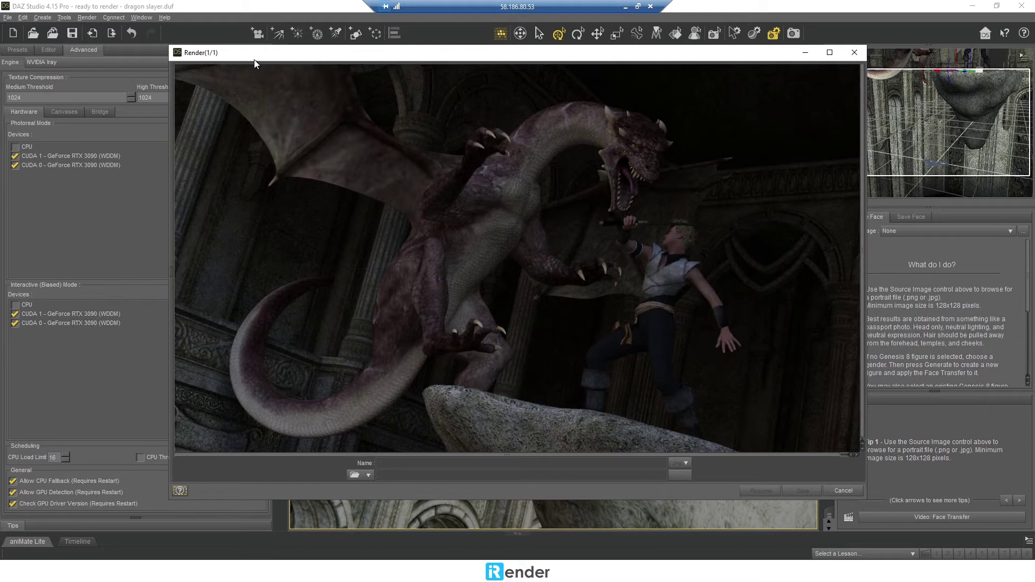
click(141, 17)
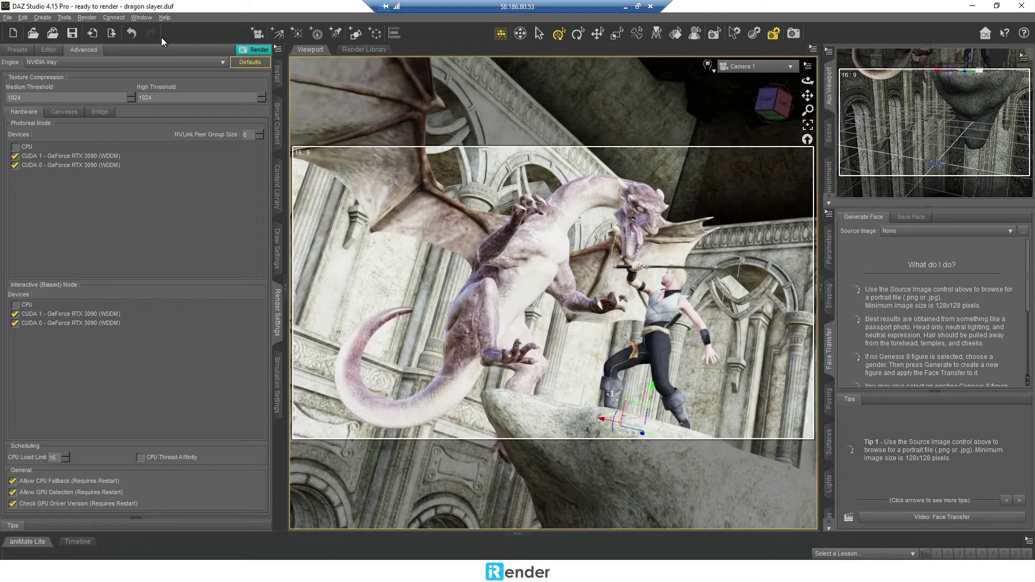
mouse_move(189, 63)
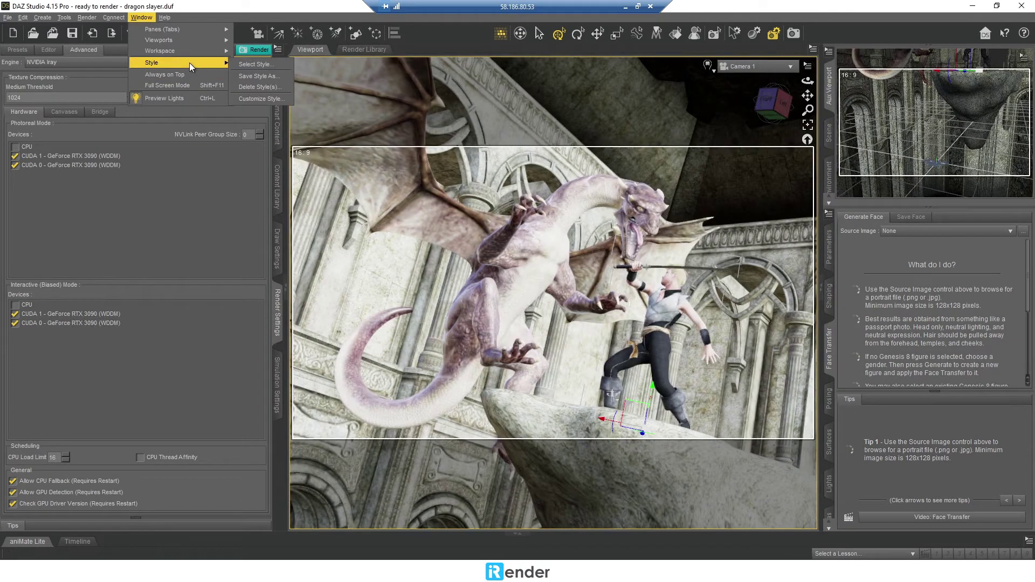
mouse_move(186, 33)
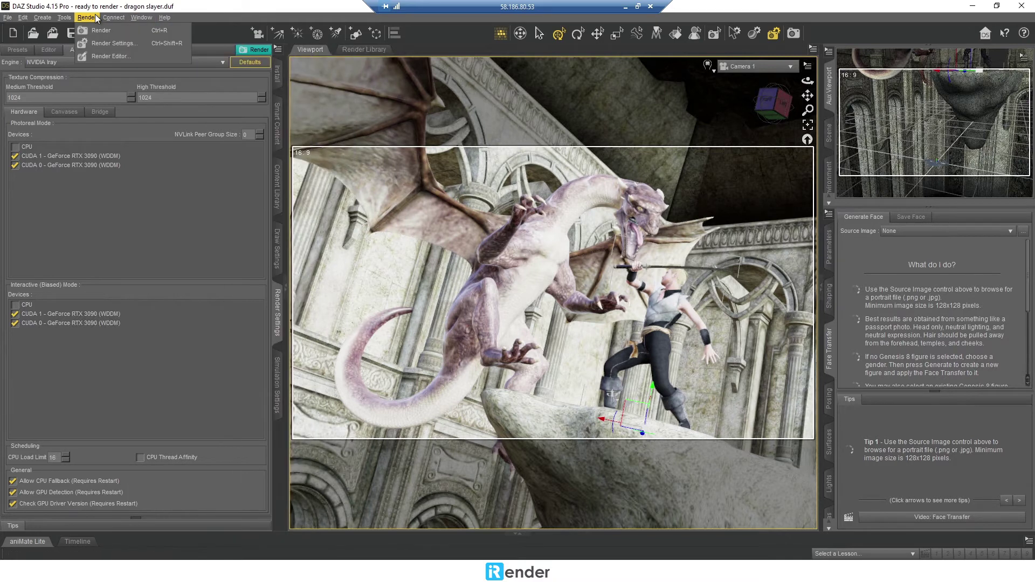
mouse_move(226, 178)
click(332, 189)
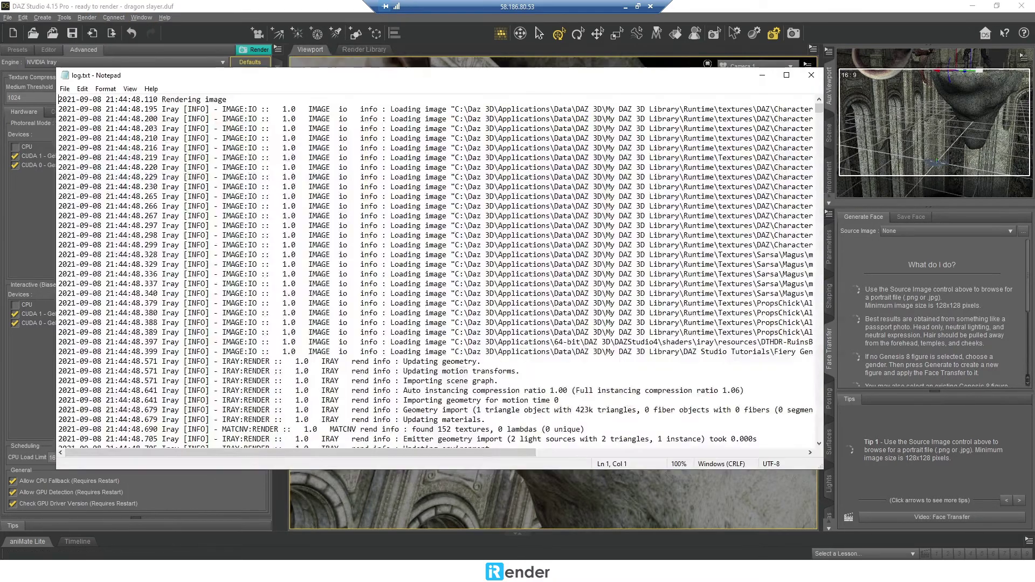
scroll(431, 270, down, 20)
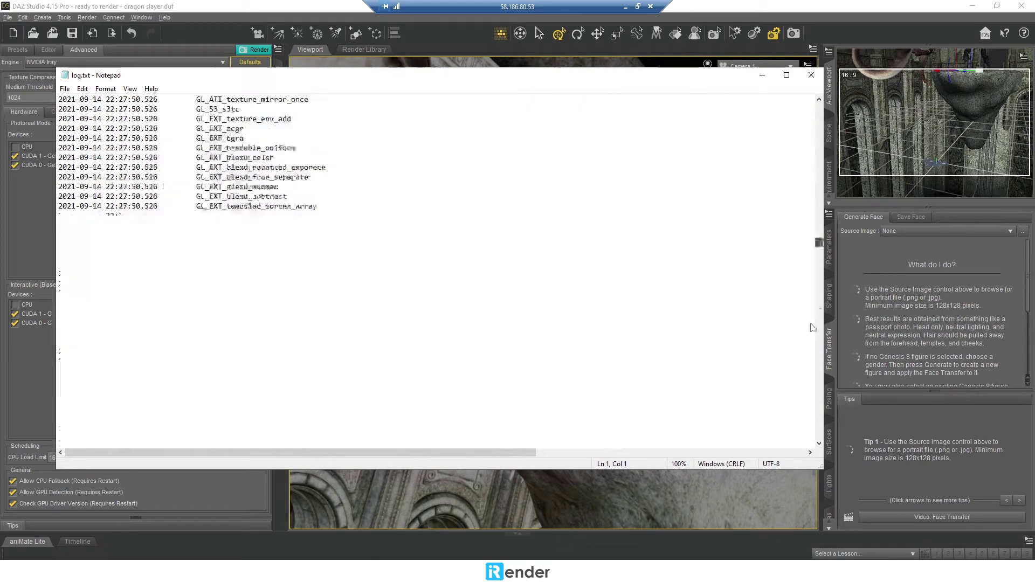
scroll(796, 495, down, 5)
click(811, 75)
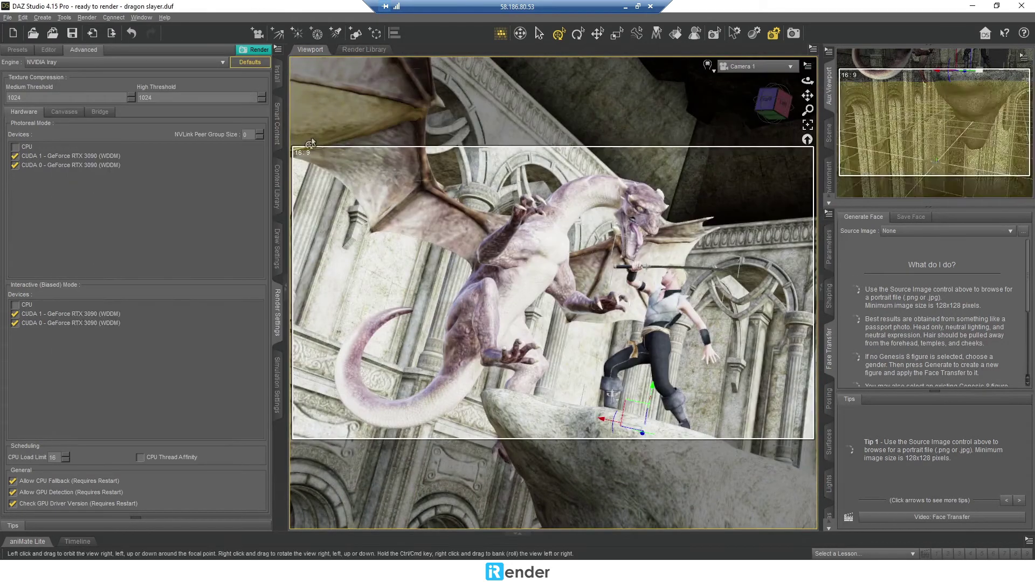
Re-render Dragon Slayer and watch both GPUs' Cuda usage in Task Manager's Performance graphs
click(255, 49)
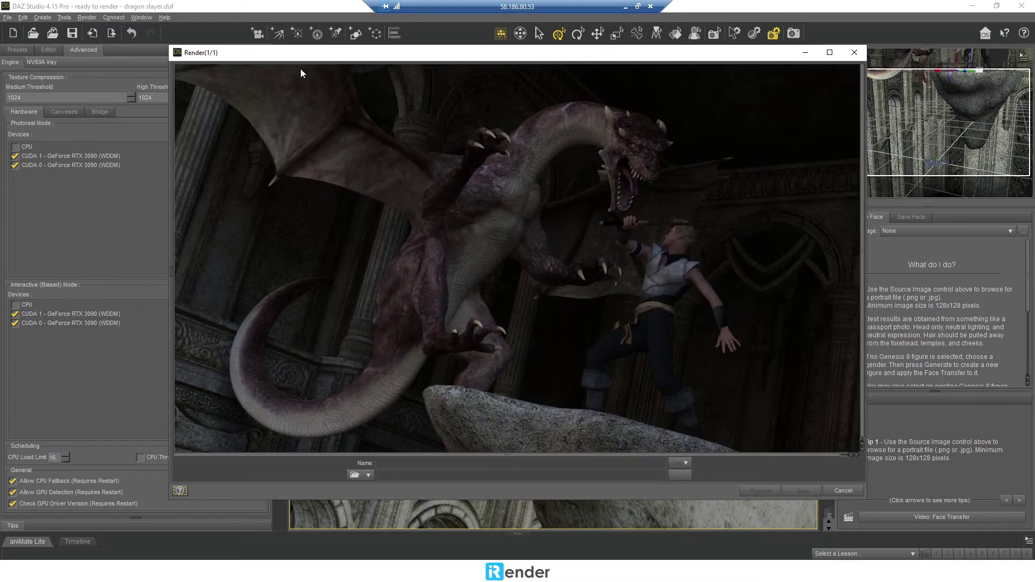
right_click(637, 560)
click(679, 517)
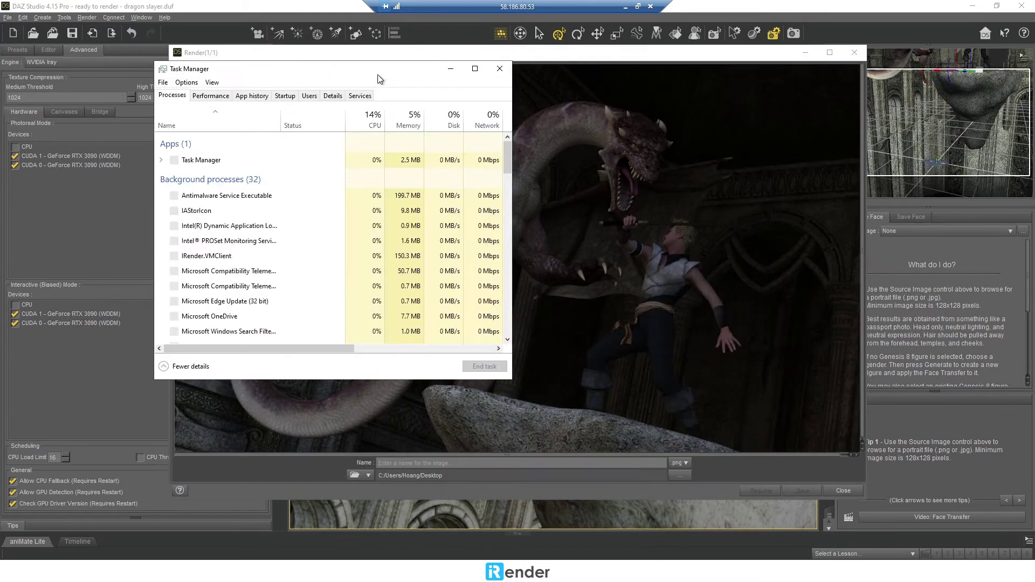
drag(162, 67, 590, 137)
click(598, 167)
click(804, 265)
click(830, 427)
click(642, 408)
click(803, 265)
click(830, 419)
click(640, 372)
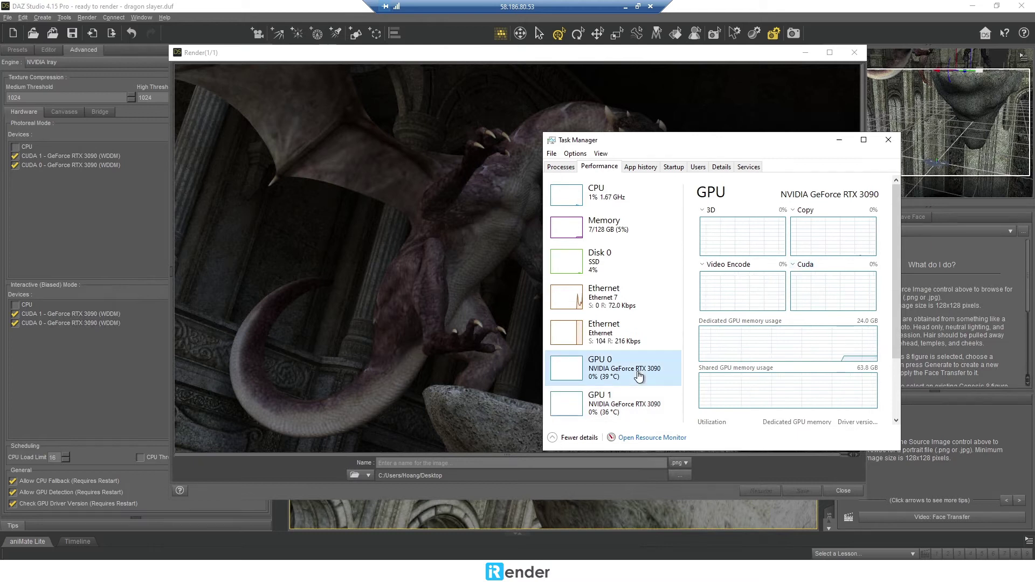
click(634, 404)
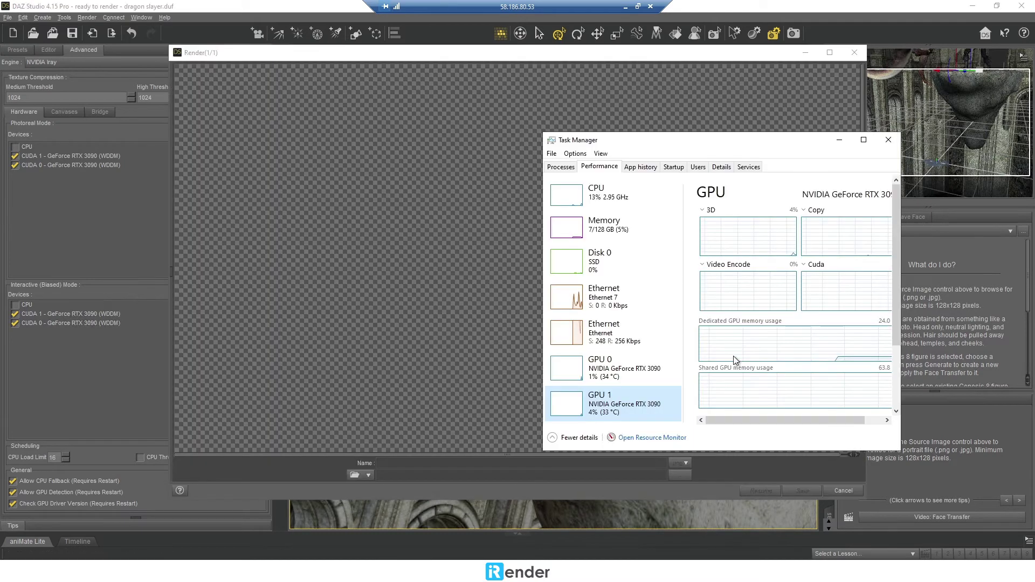
drag(899, 302, 986, 302)
click(645, 369)
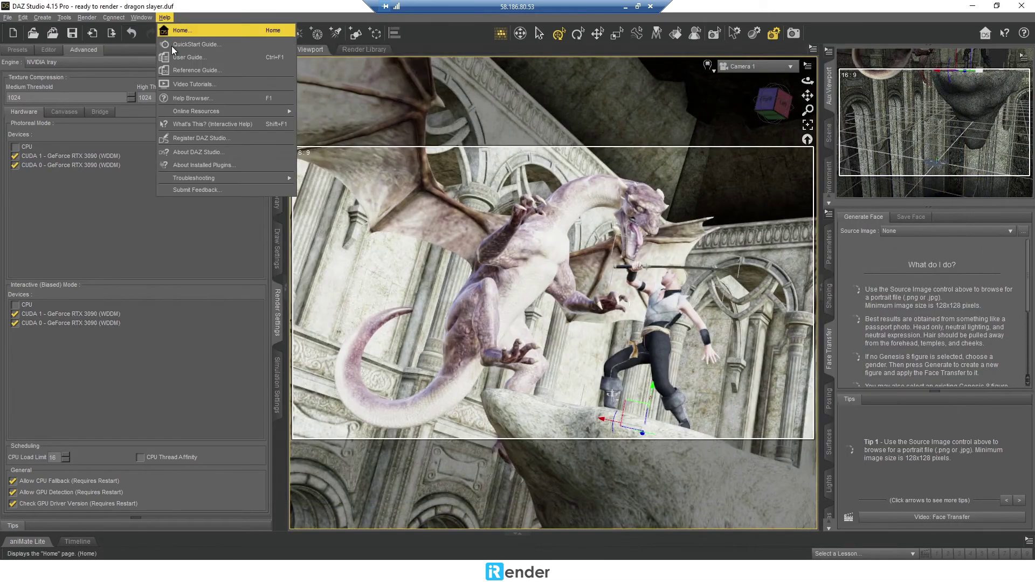
Find the 7.64-second total render time in the log and close the Render window
mouse_move(226, 178)
click(329, 179)
drag(818, 103, 818, 439)
drag(309, 410, 258, 410)
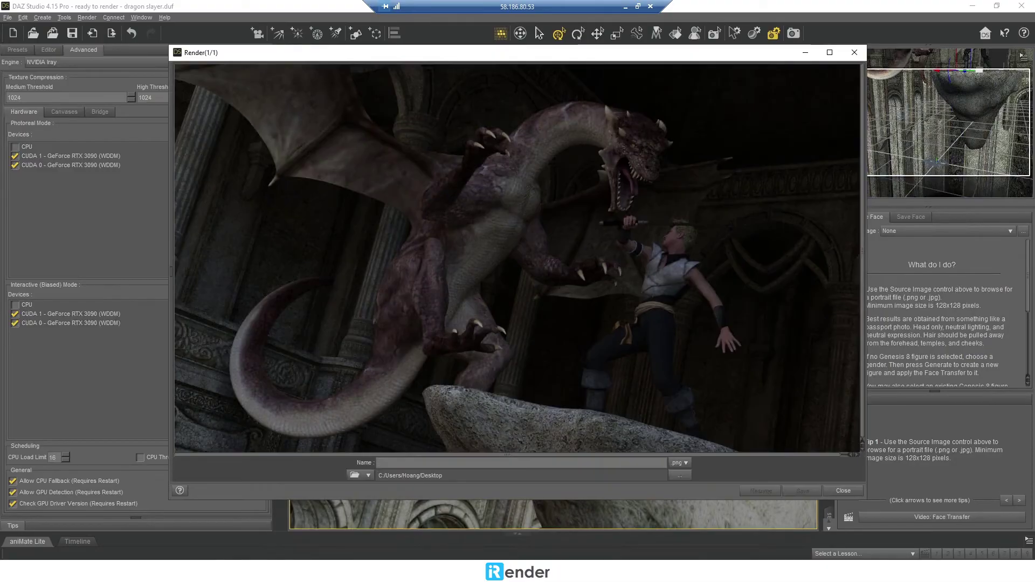
click(844, 491)
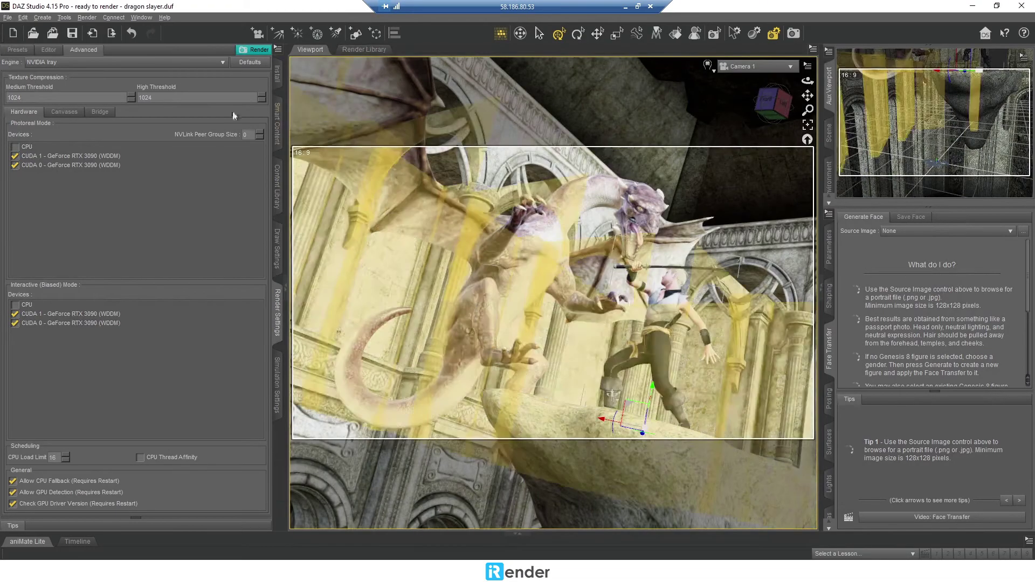
Load the Fiery Genesis scene, discarding changes to Dragon Slayer
click(277, 123)
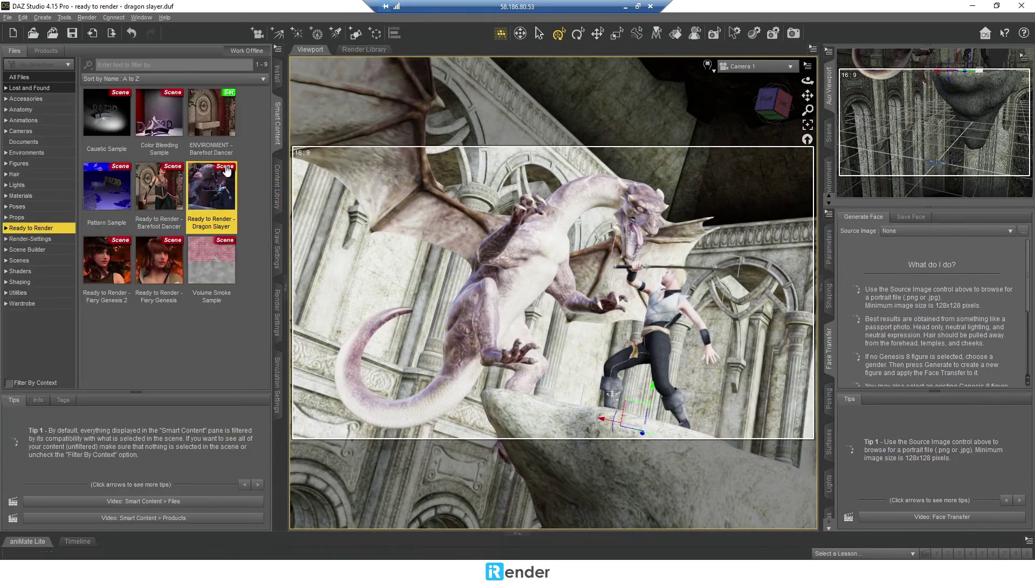
double_click(162, 252)
click(514, 293)
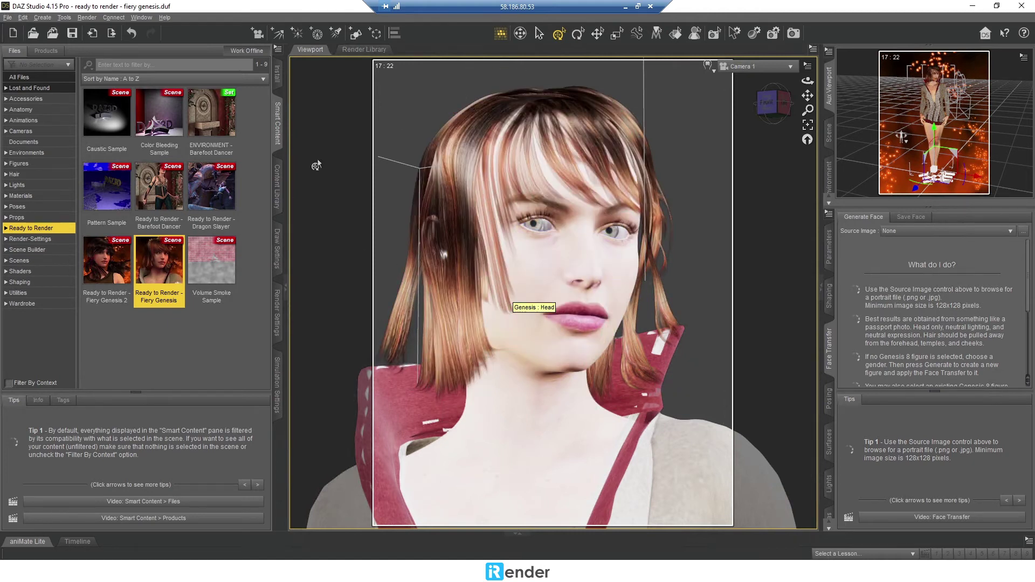
Render the Fiery Genesis portrait and save the image as B.png
click(277, 312)
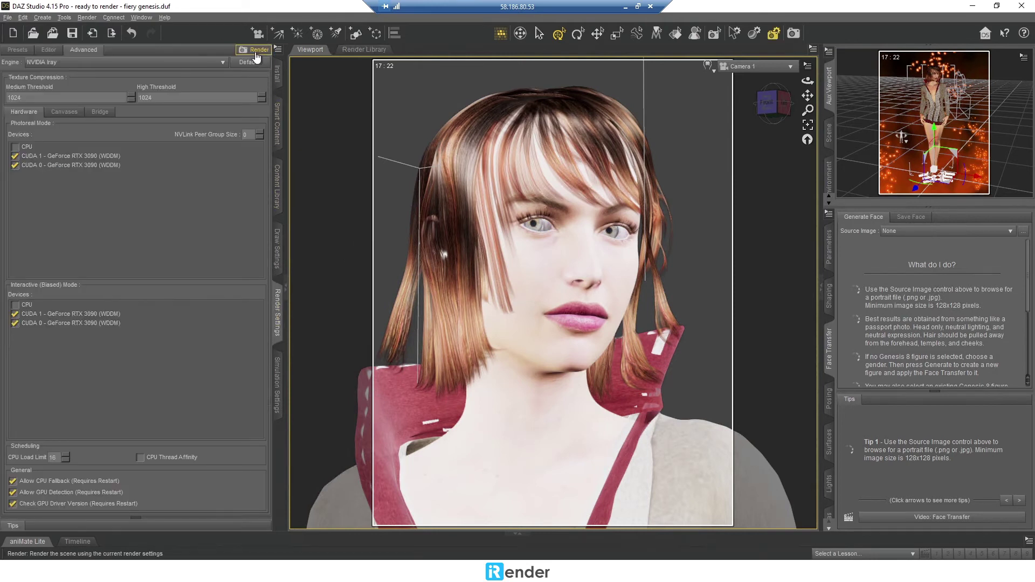
click(256, 50)
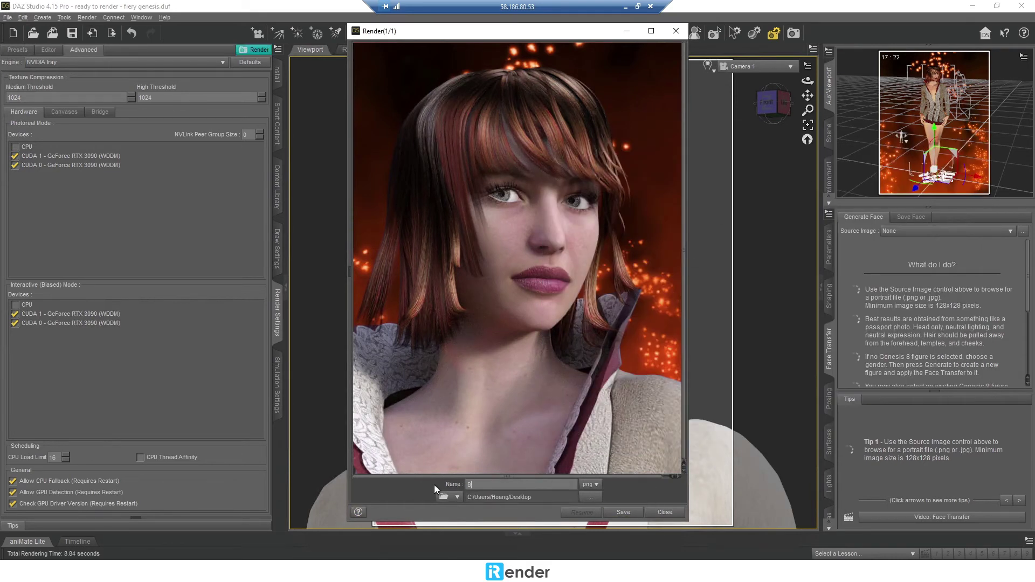
click(625, 513)
click(254, 49)
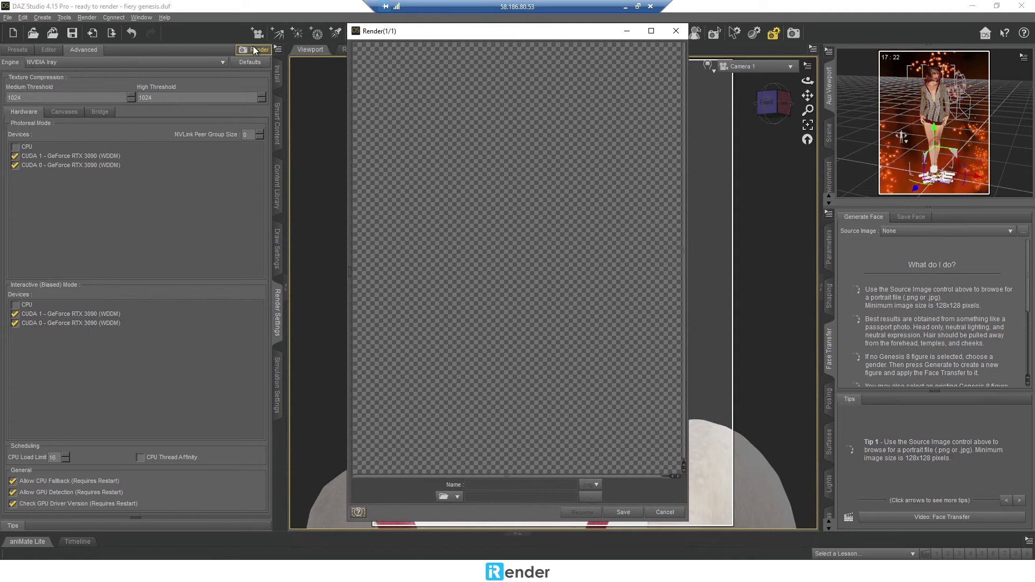
click(675, 31)
Check the log file for the 8.72-second Fiery Genesis render time
click(165, 17)
mouse_move(197, 180)
click(328, 189)
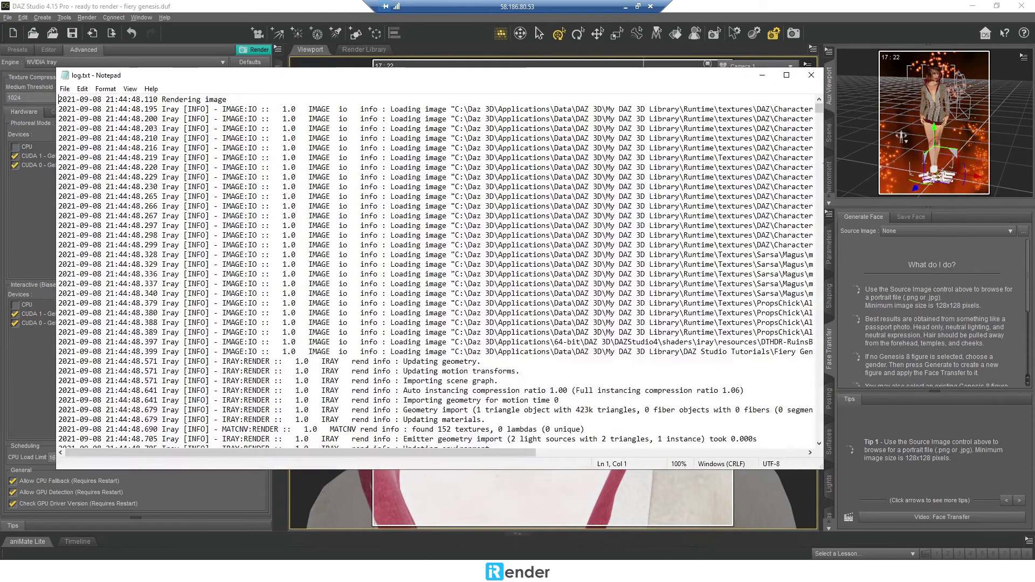
drag(818, 408, 820, 442)
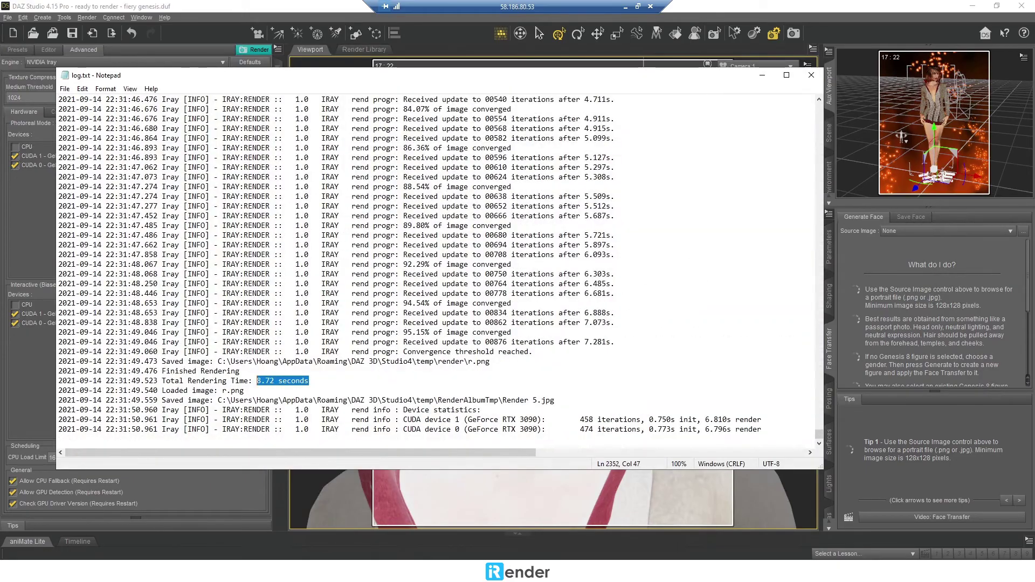
click(811, 75)
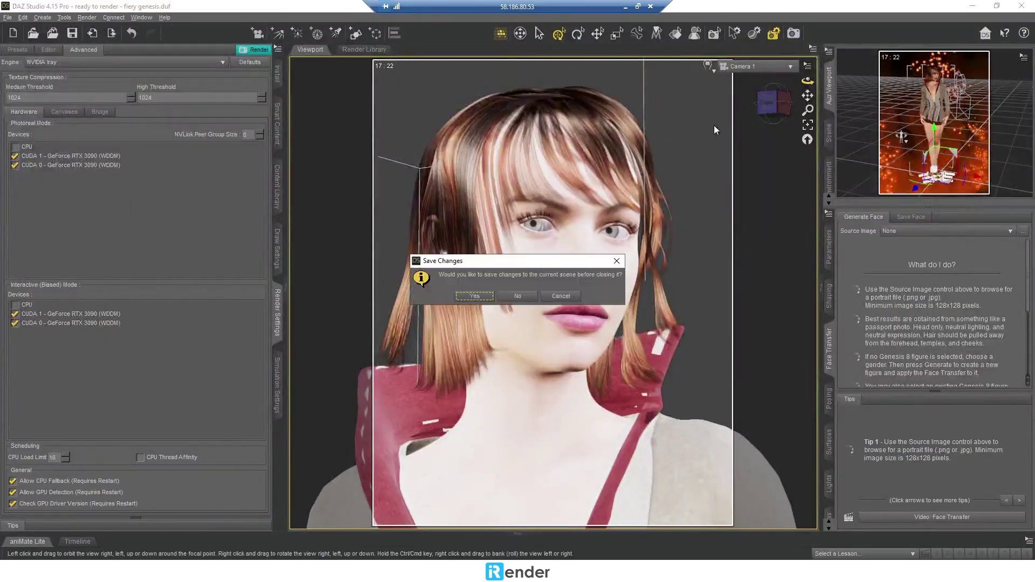
Quit DAZ Studio without saving and copy A.png and B.png from the desktop
click(517, 297)
drag(145, 176, 57, 78)
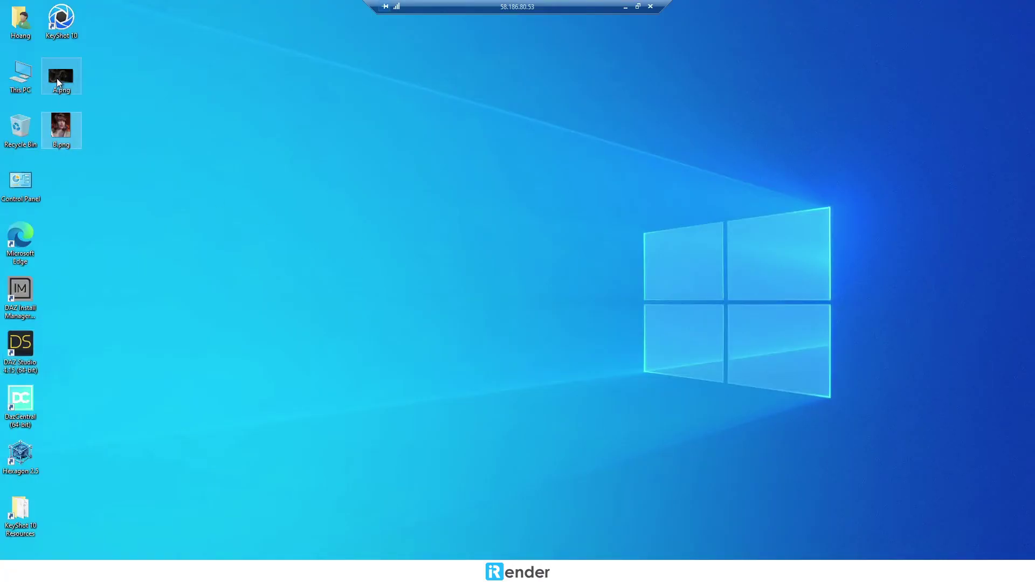
right_click(56, 78)
click(102, 307)
Paste A.png and B.png into Storage (Z:), replacing the existing files
double_click(24, 75)
double_click(516, 342)
right_click(373, 255)
click(412, 331)
click(202, 203)
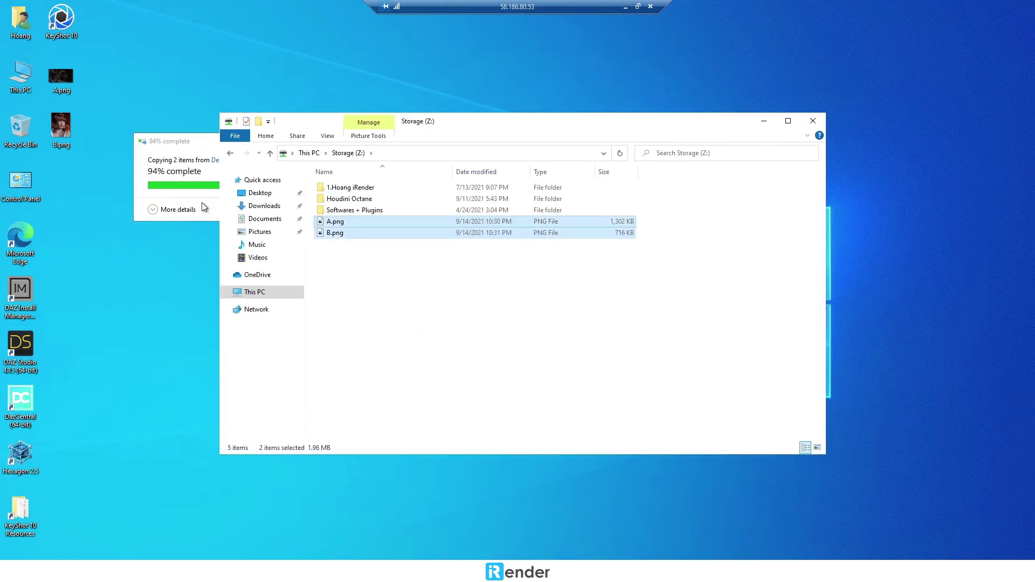
Show the Storage (Z:) files as large thumbnails, then end the Remote Desktop session
click(817, 448)
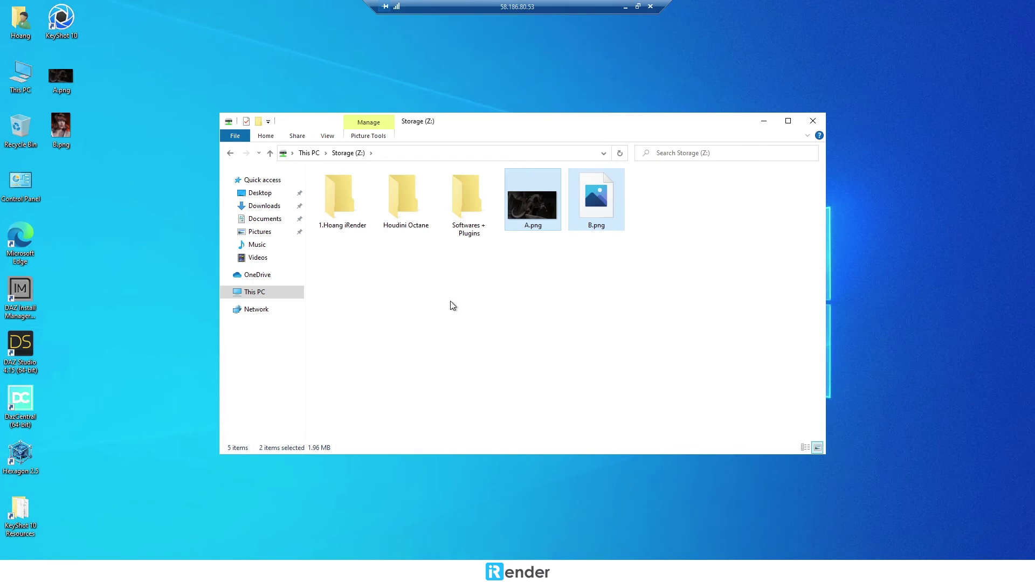
ctrl+click(545, 231)
ctrl+click(596, 200)
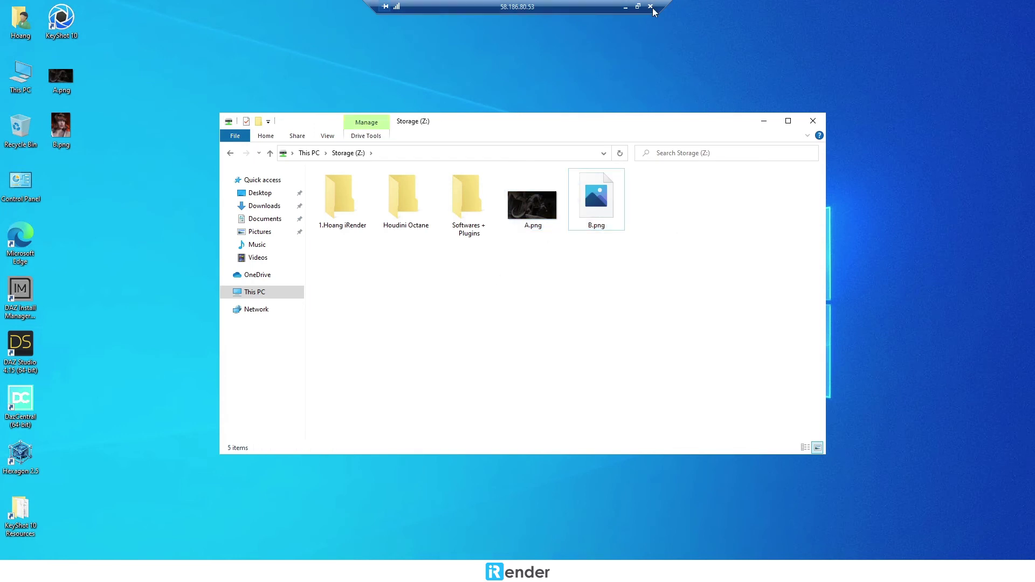
click(650, 7)
click(552, 312)
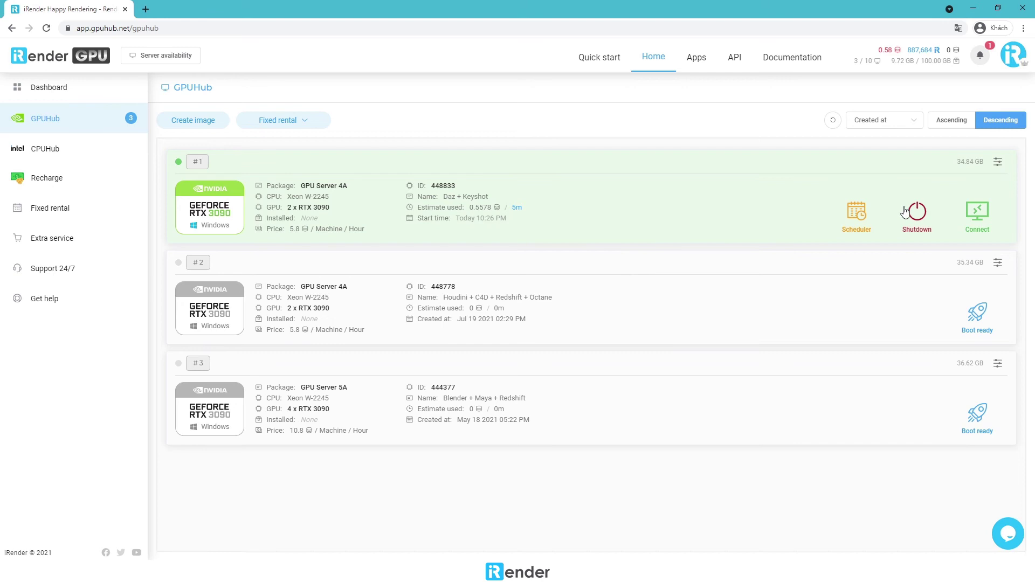